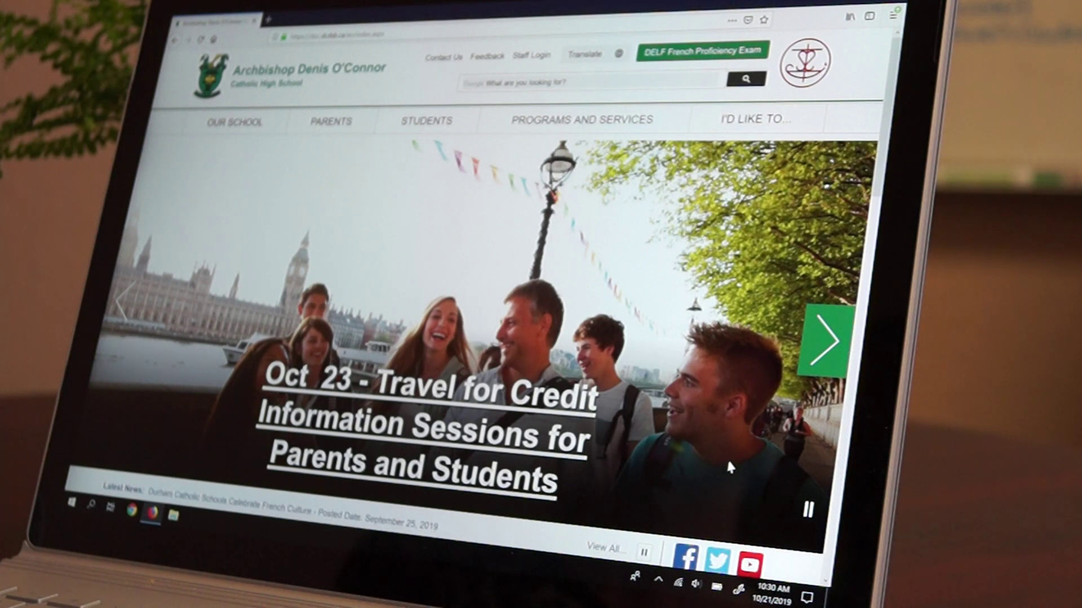
# - Advance the homepage banner to the myBlueprint Account Creation slide and open it in a new tab
pyautogui.click(827, 364)
pyautogui.click(826, 364)
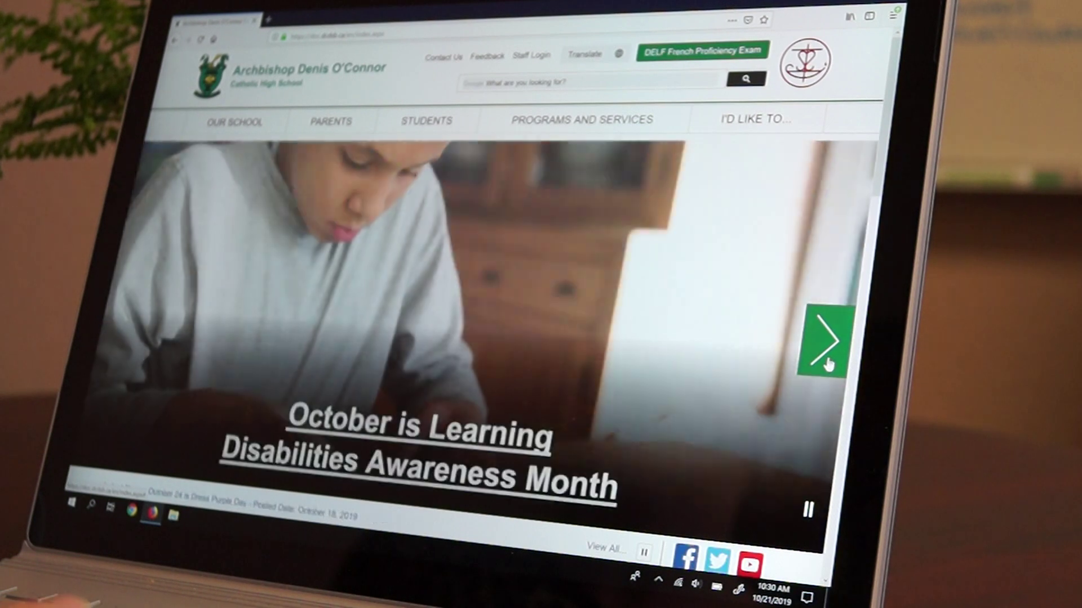
pyautogui.click(827, 364)
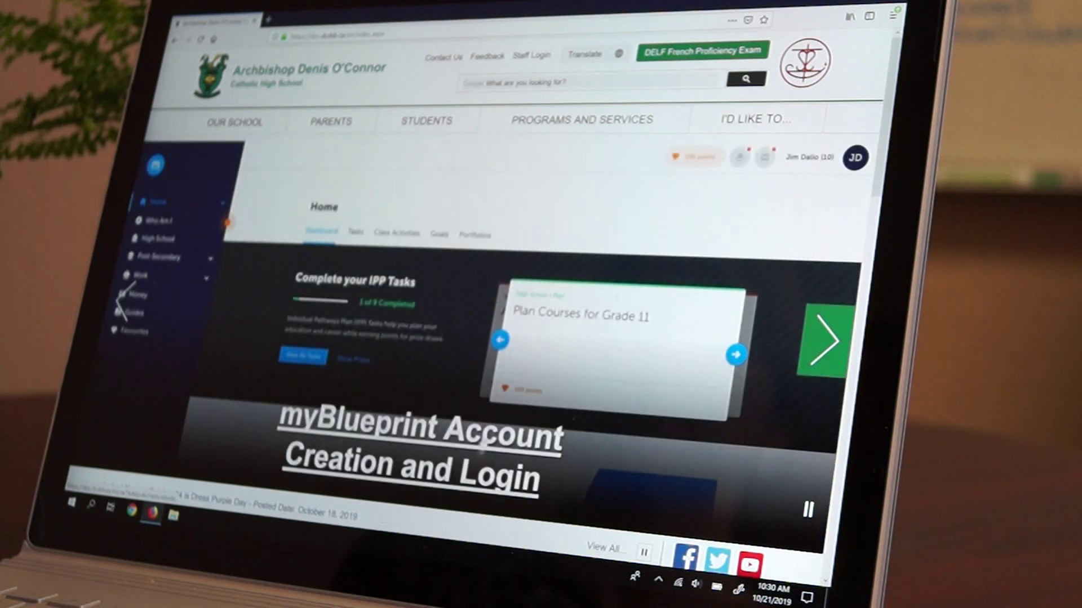
pyautogui.click(484, 437)
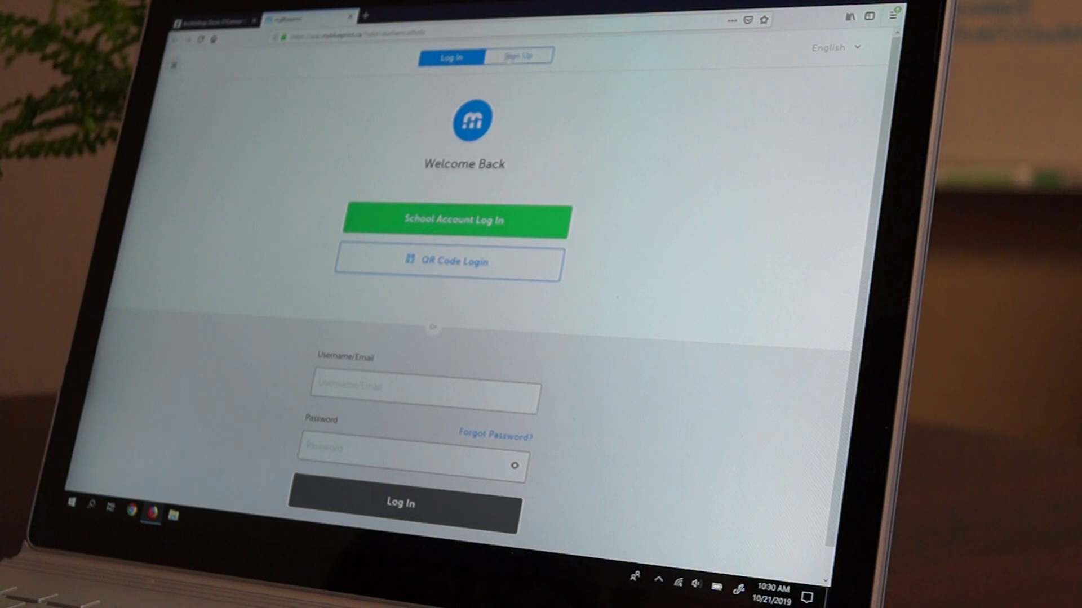
# - Switch to Sign Up and pick Archbishop Denis O'Connor Catholic High School as the school
pyautogui.click(516, 56)
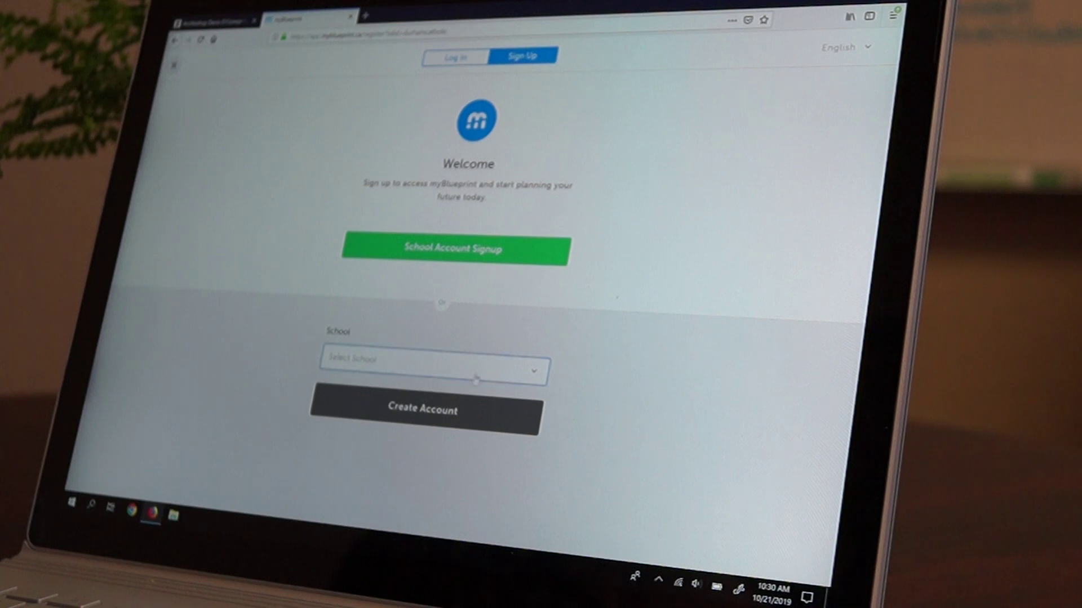
pyautogui.click(536, 374)
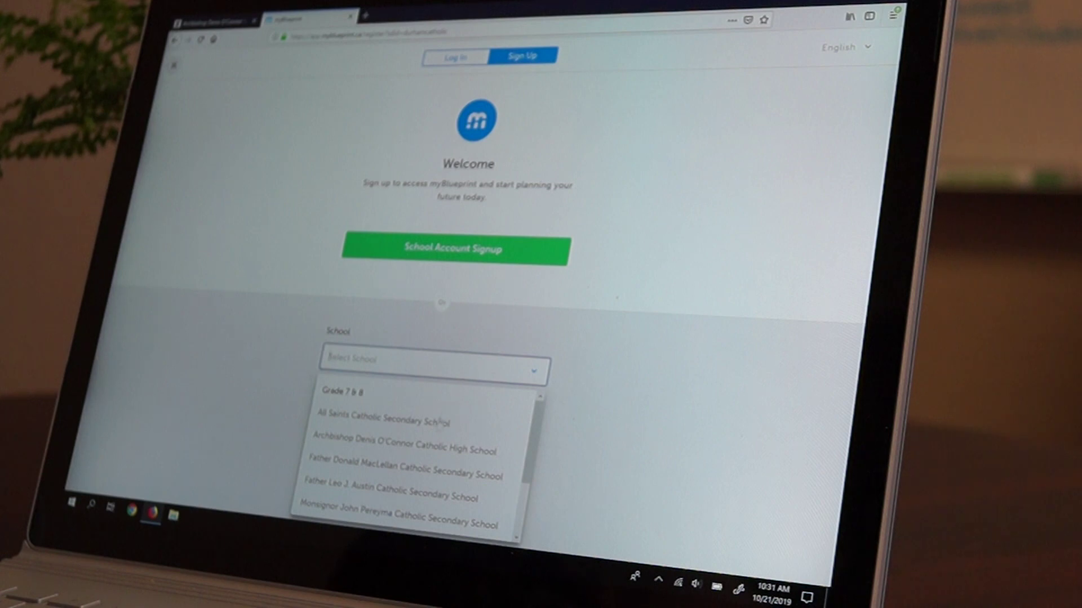
pyautogui.click(433, 453)
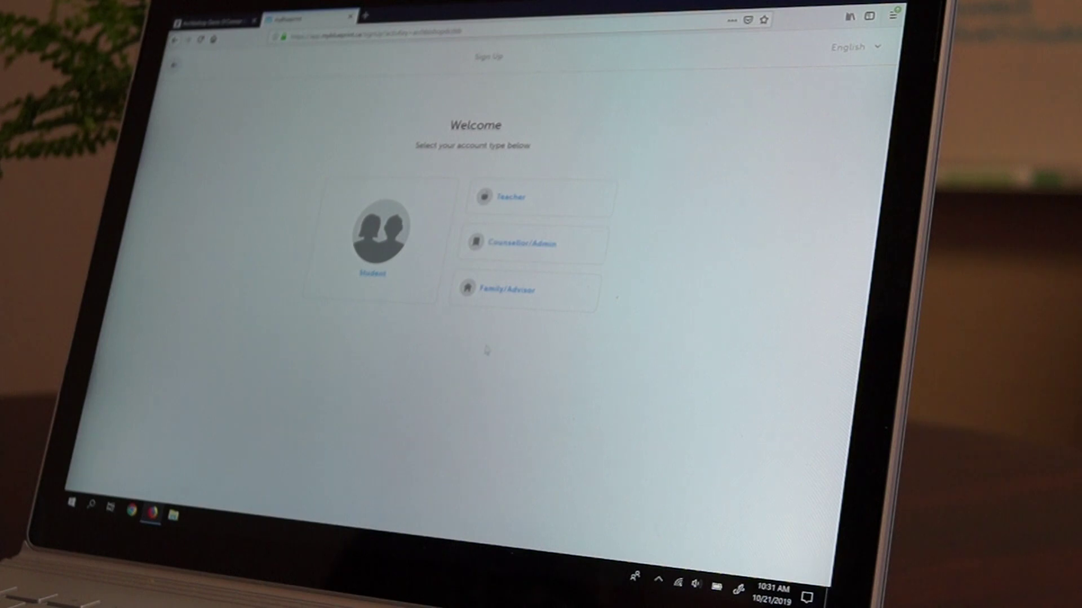
# - Choose the Family/Advisor account type with the Grade 7-12 student range and continue
pyautogui.click(500, 295)
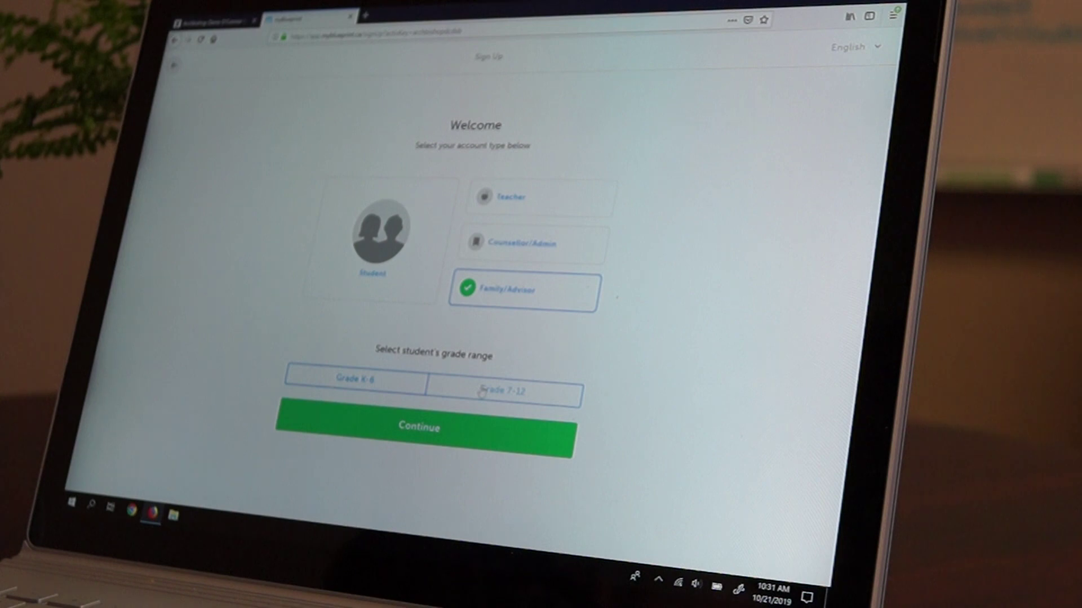
pyautogui.click(481, 391)
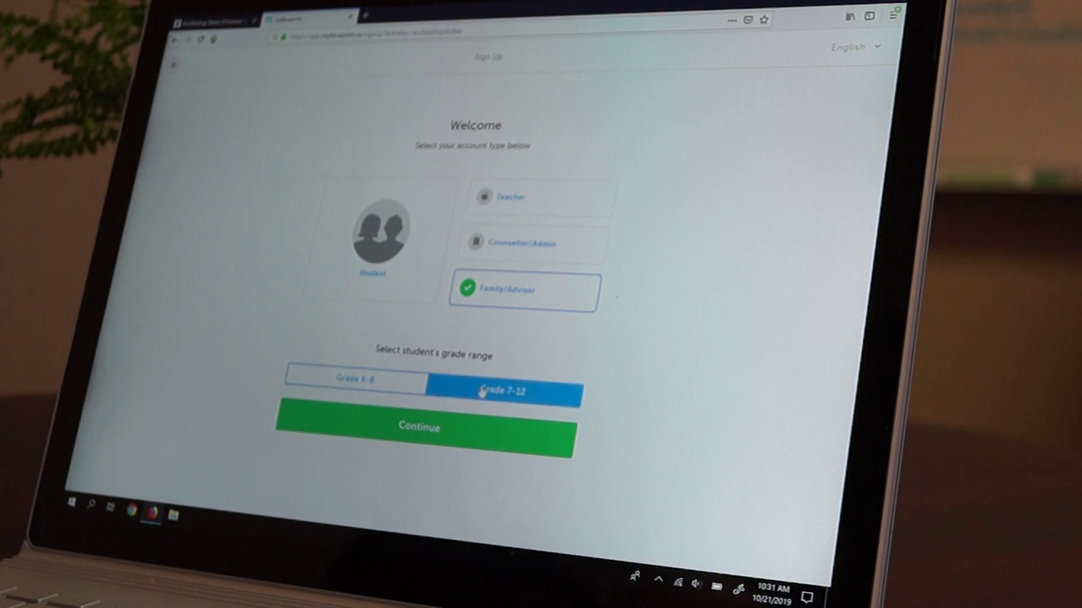
pyautogui.click(429, 430)
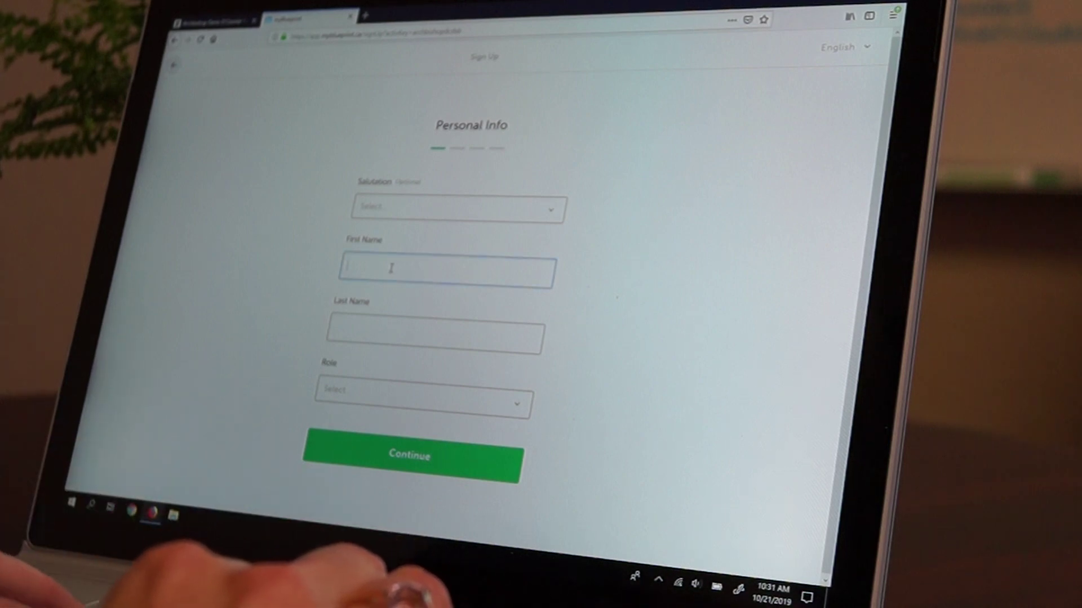
pyautogui.write('Test')
# - Enter first name Test and last name Test1, select the Parent role, and continue
pyautogui.press('Tab')
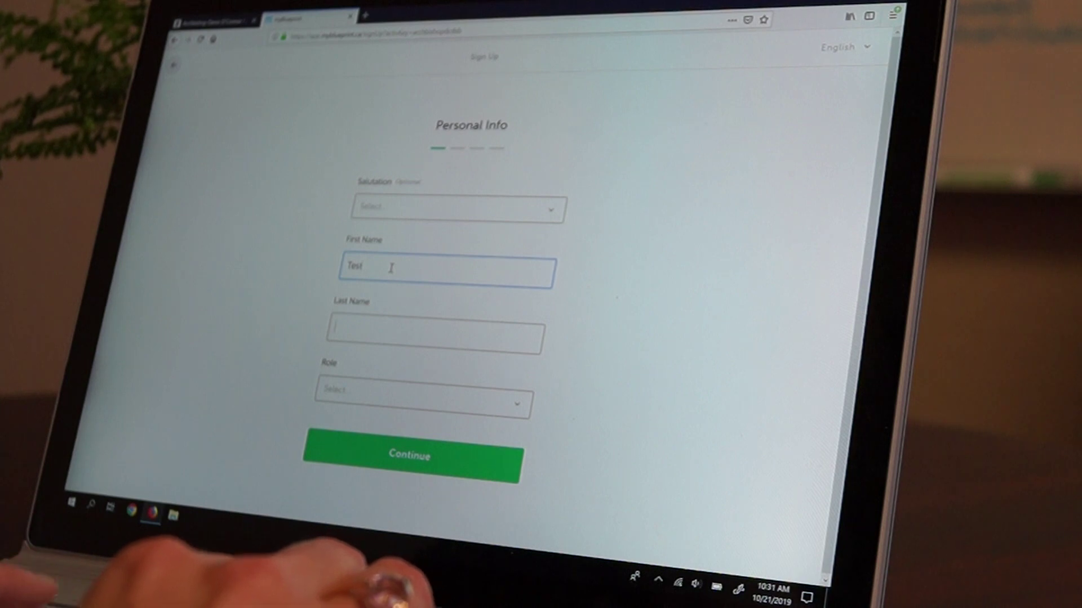
pyautogui.write('Test')
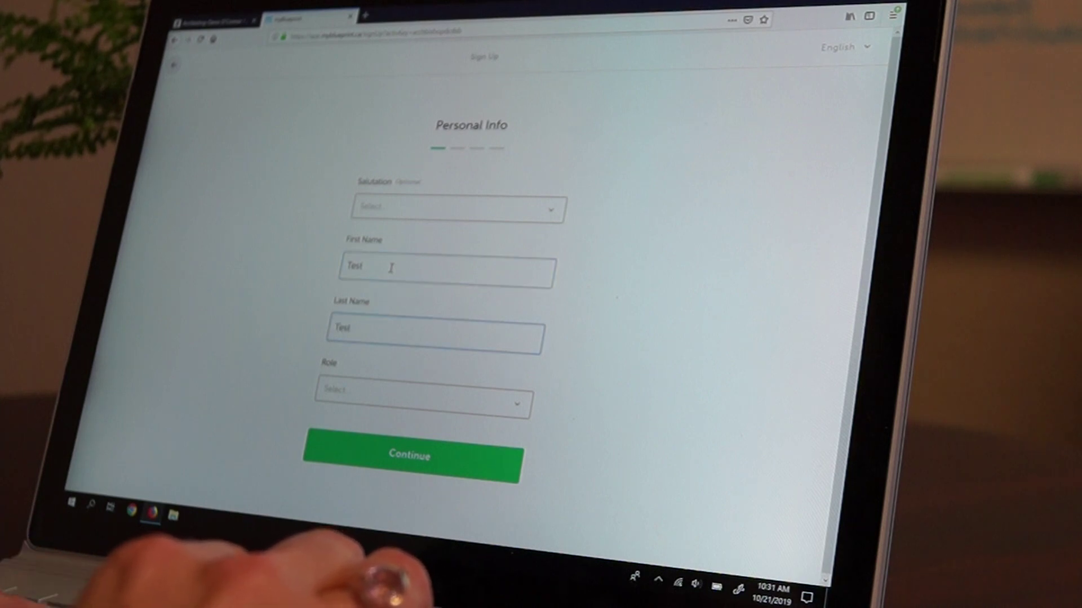
pyautogui.press('Tab')
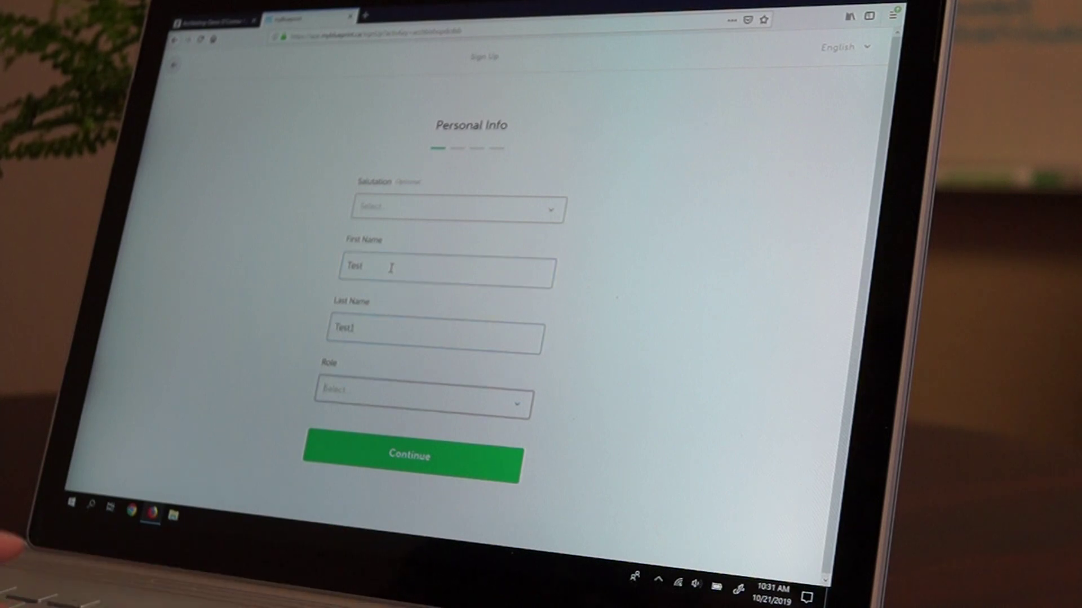
pyautogui.click(518, 406)
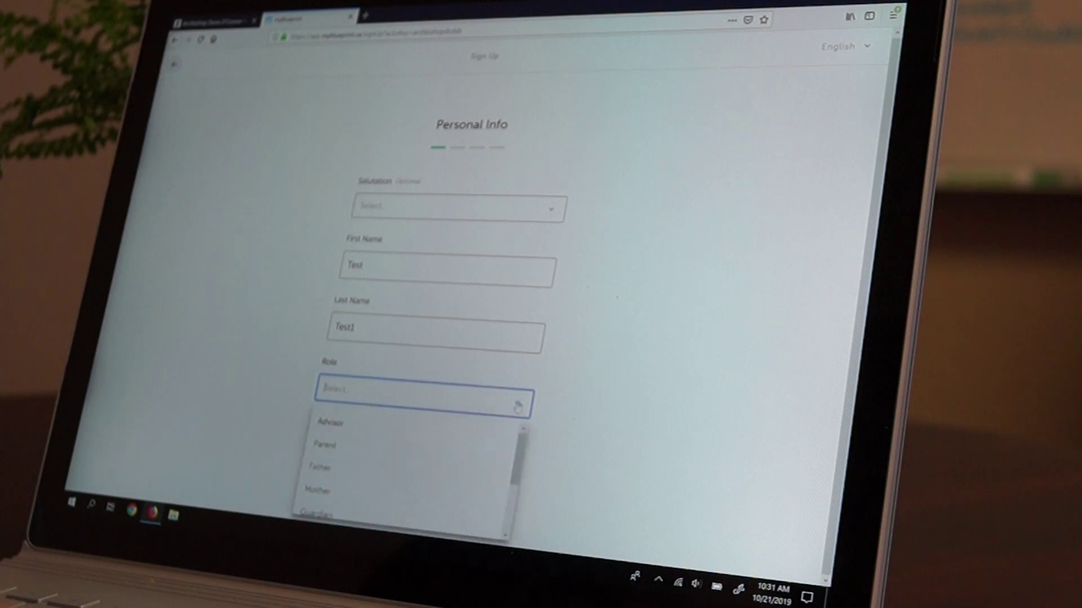
pyautogui.click(454, 467)
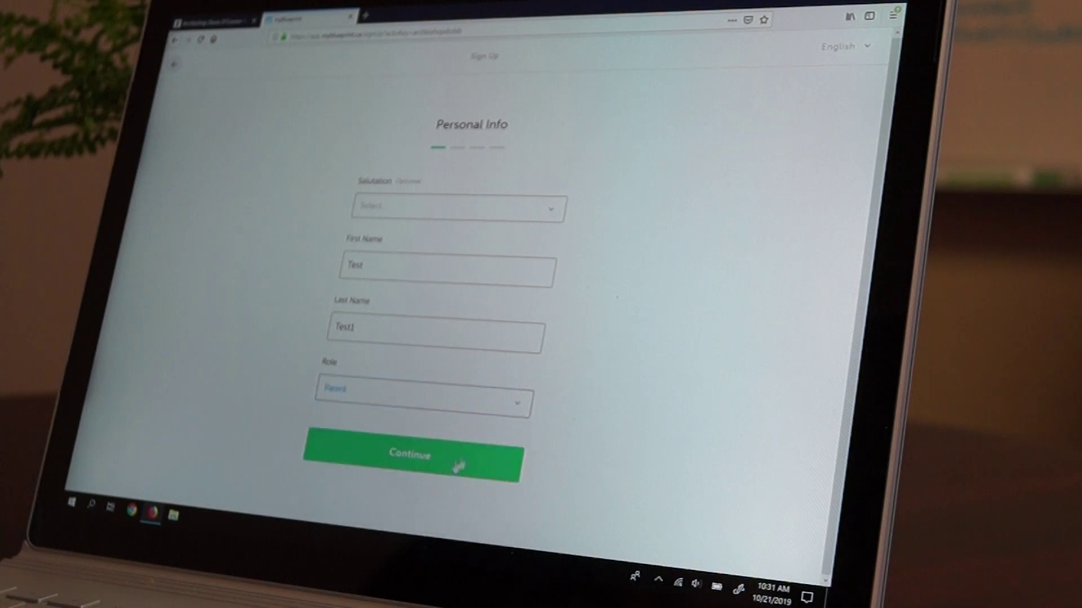
pyautogui.click(450, 468)
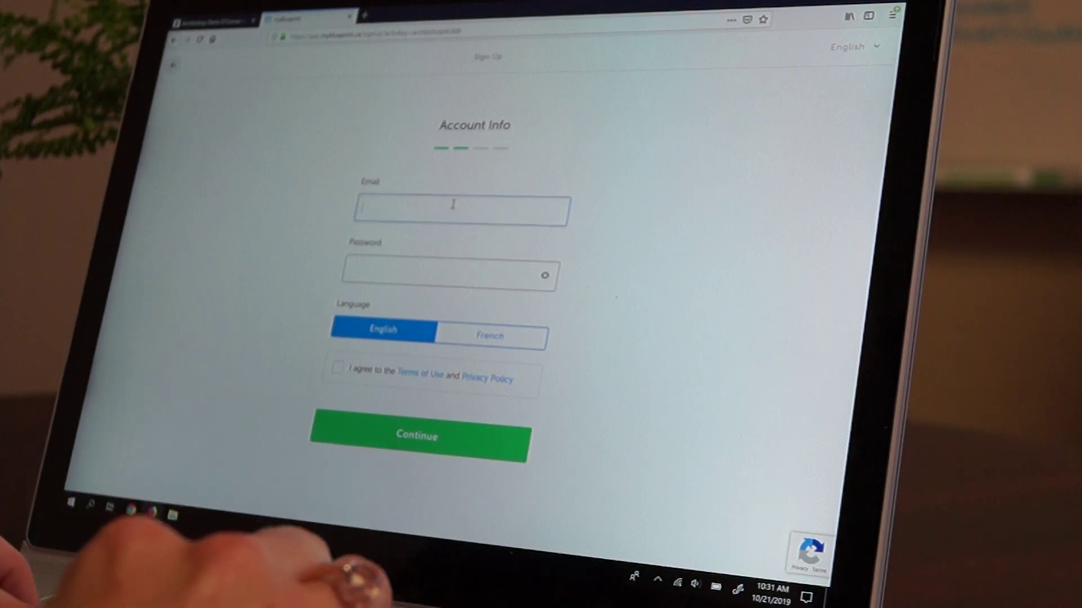
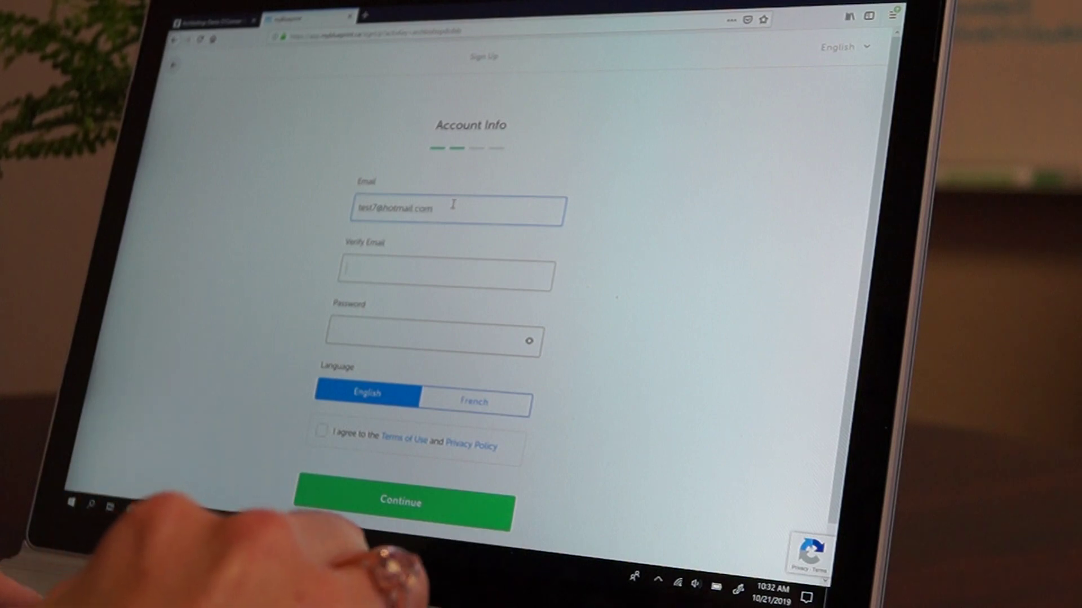
# - Enter matching email and password pairs, agree to the Terms of Use, and submit
pyautogui.press('Tab')
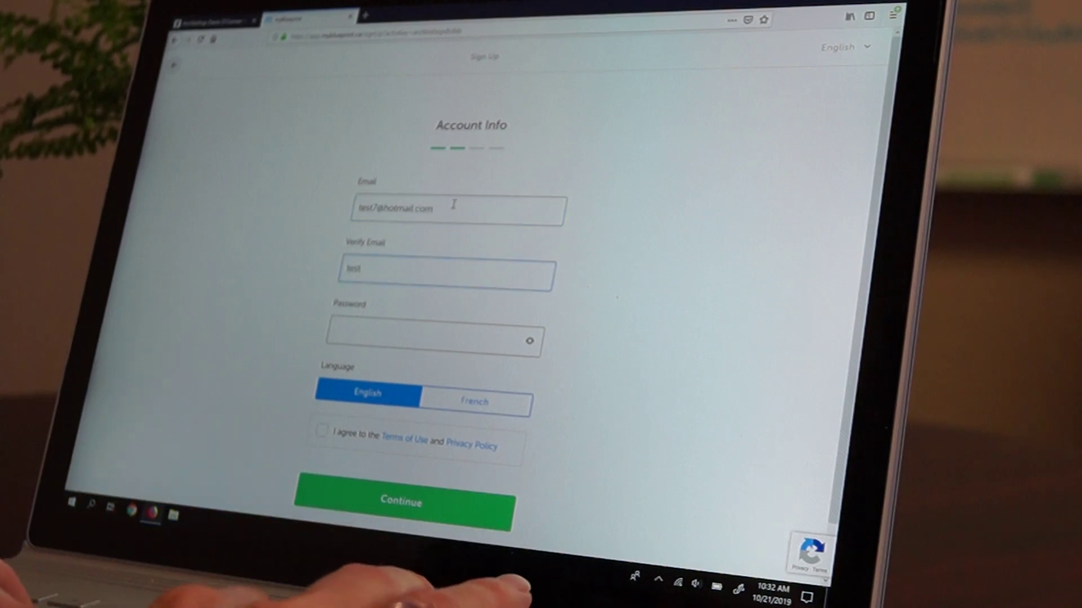
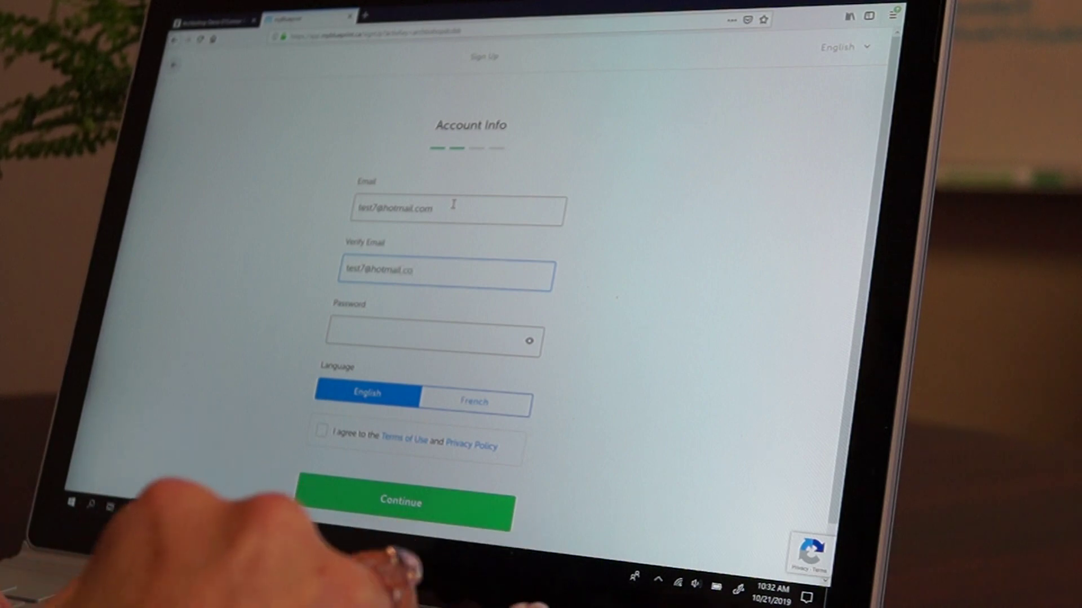
pyautogui.click(362, 338)
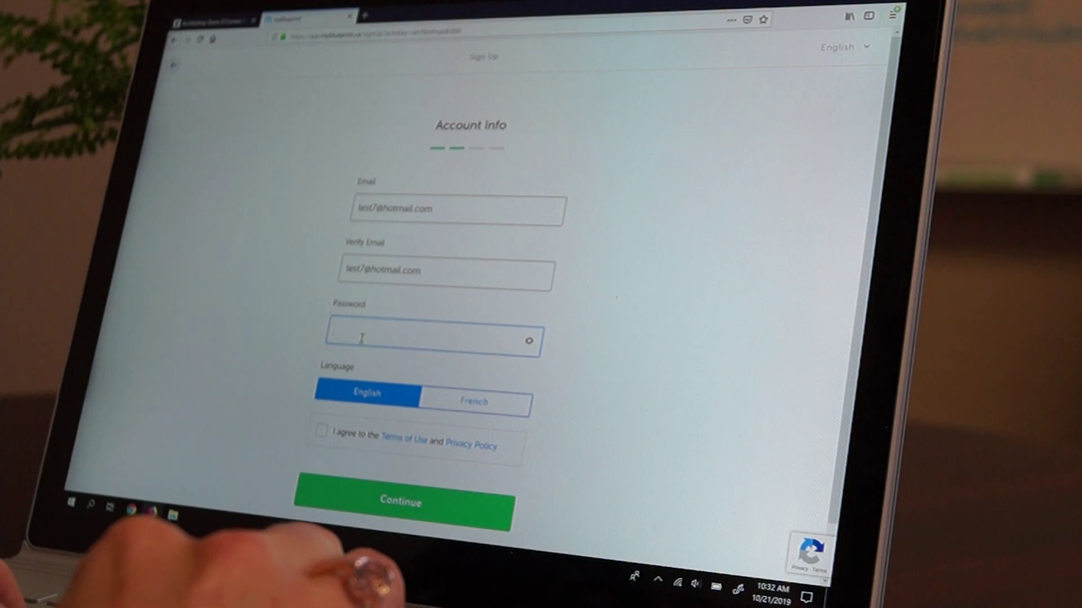
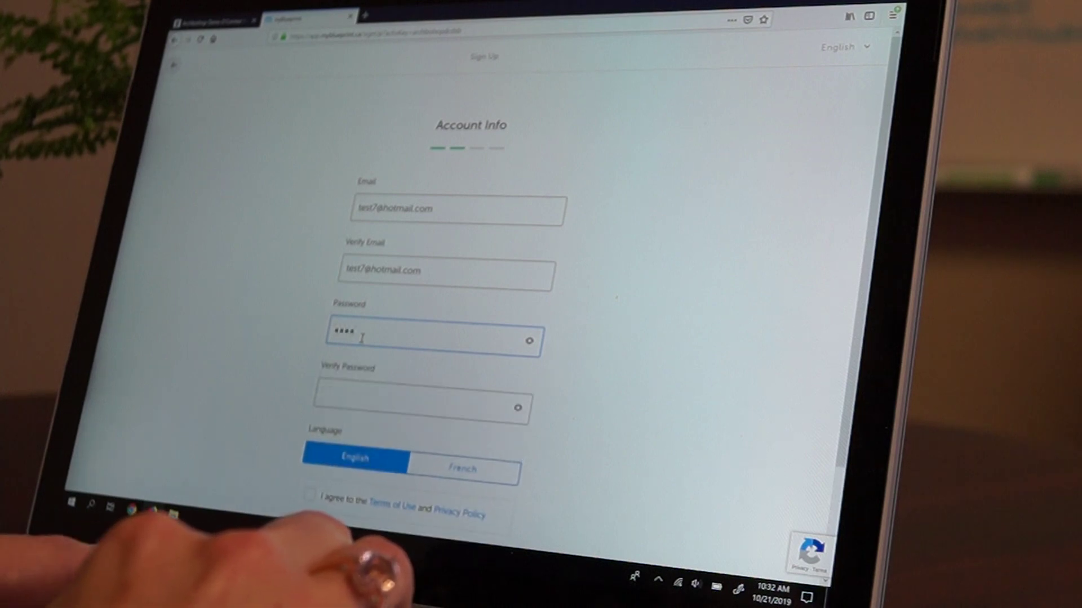
pyautogui.press('Tab')
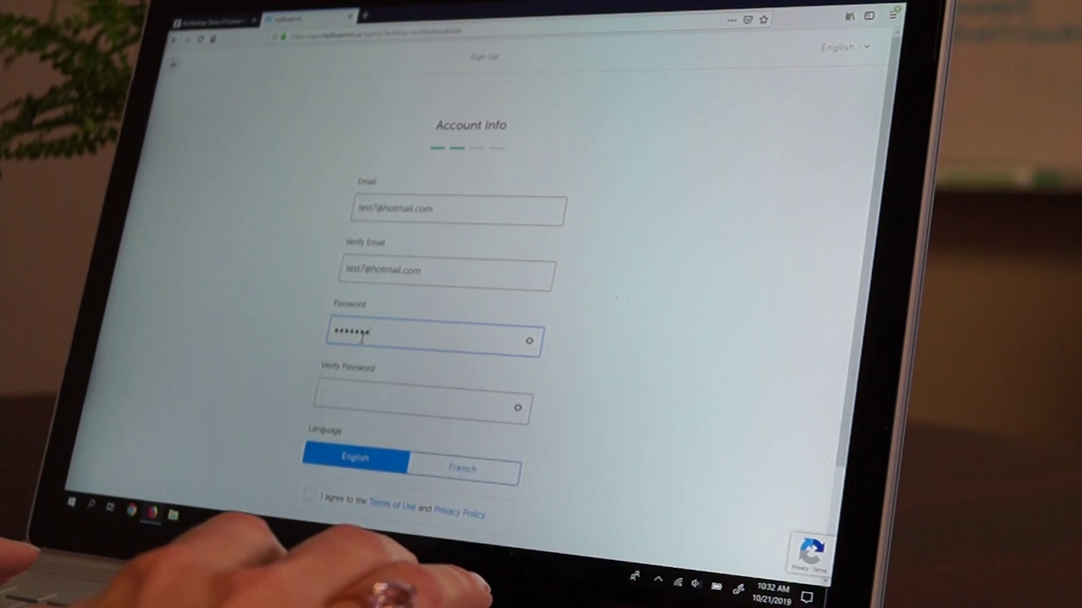
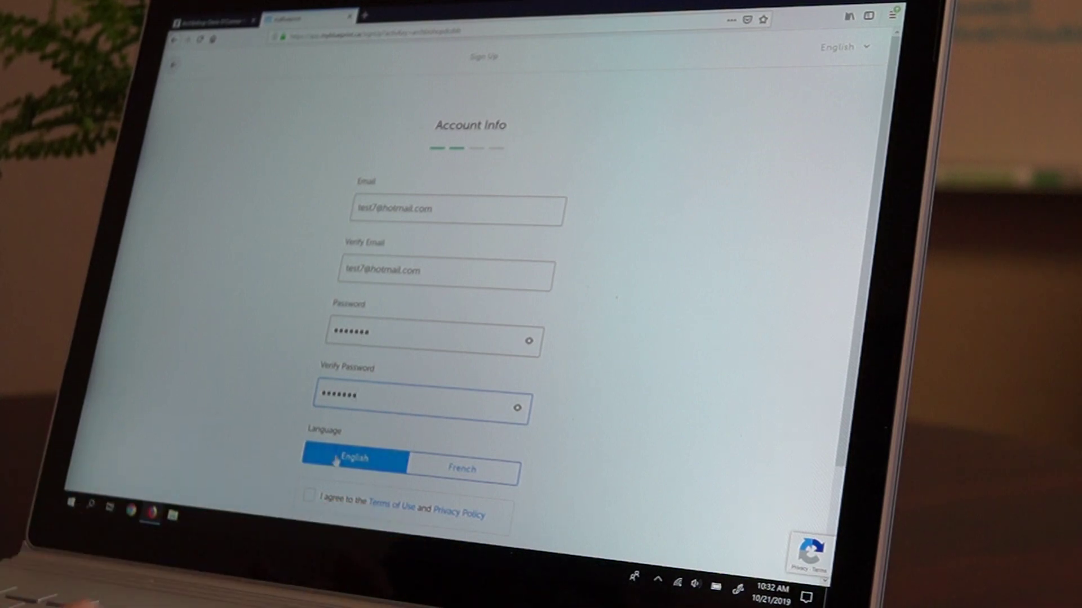
pyautogui.scroll(-2, 339, 456)
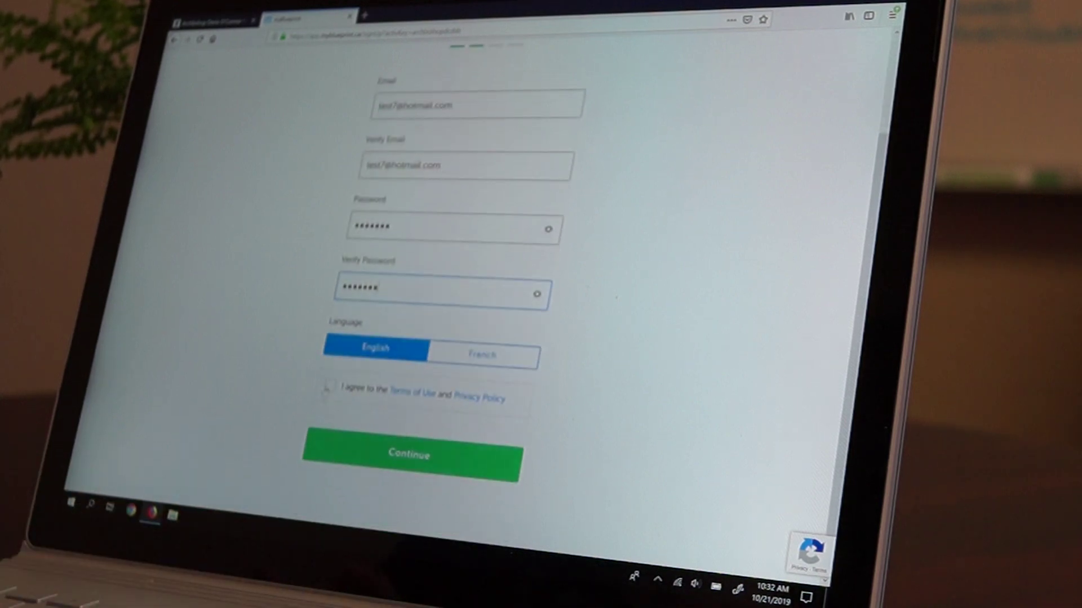
pyautogui.click(329, 389)
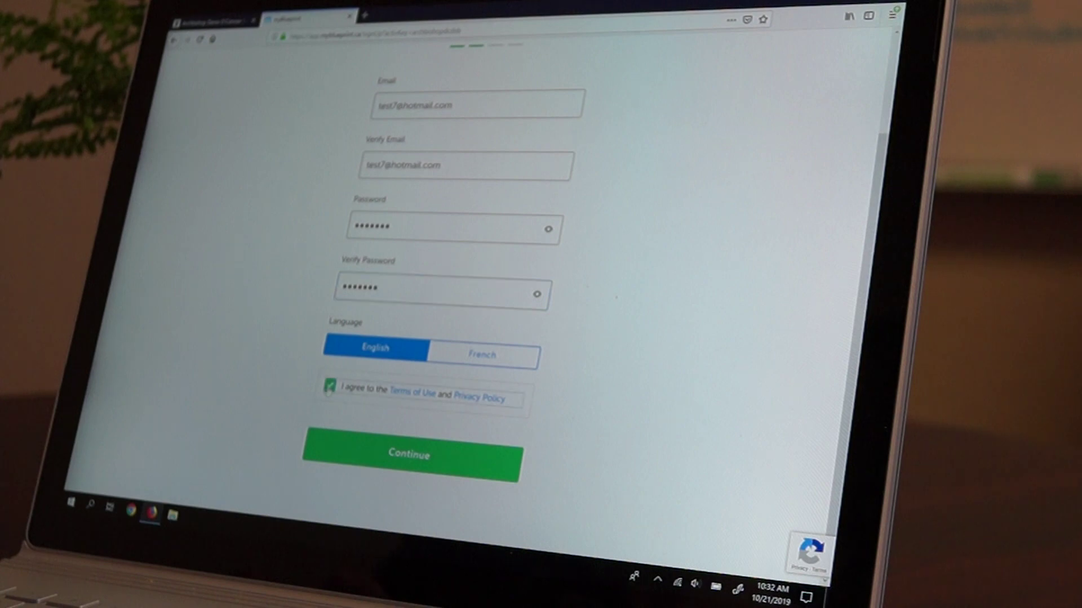
pyautogui.click(370, 453)
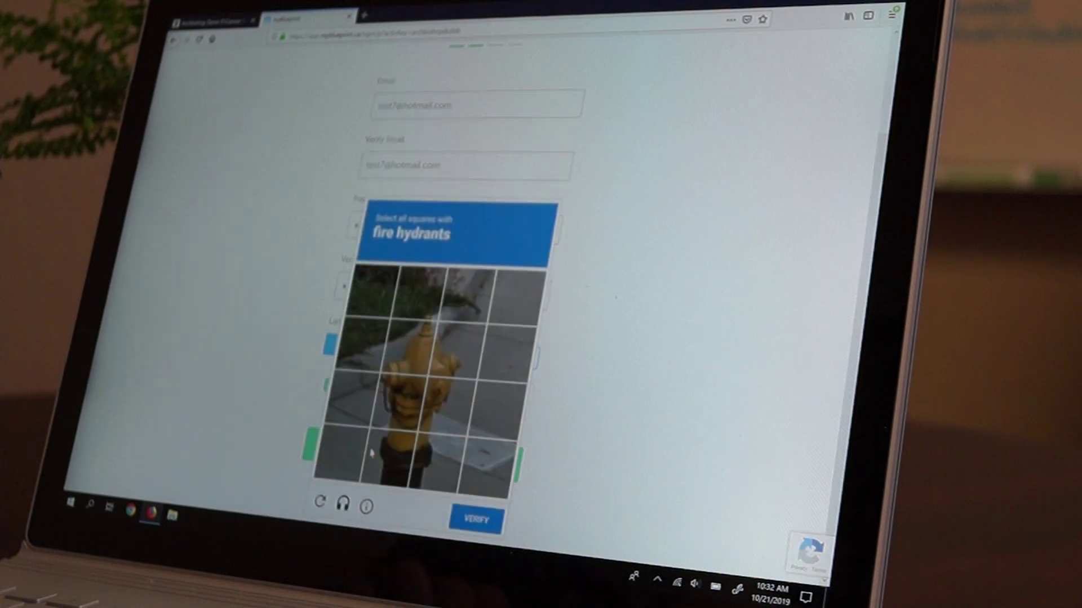
# - Mark the six fire hydrant tiles in rows 2-4, columns 2-3, and submit the challenge
pyautogui.click(418, 348)
pyautogui.click(459, 358)
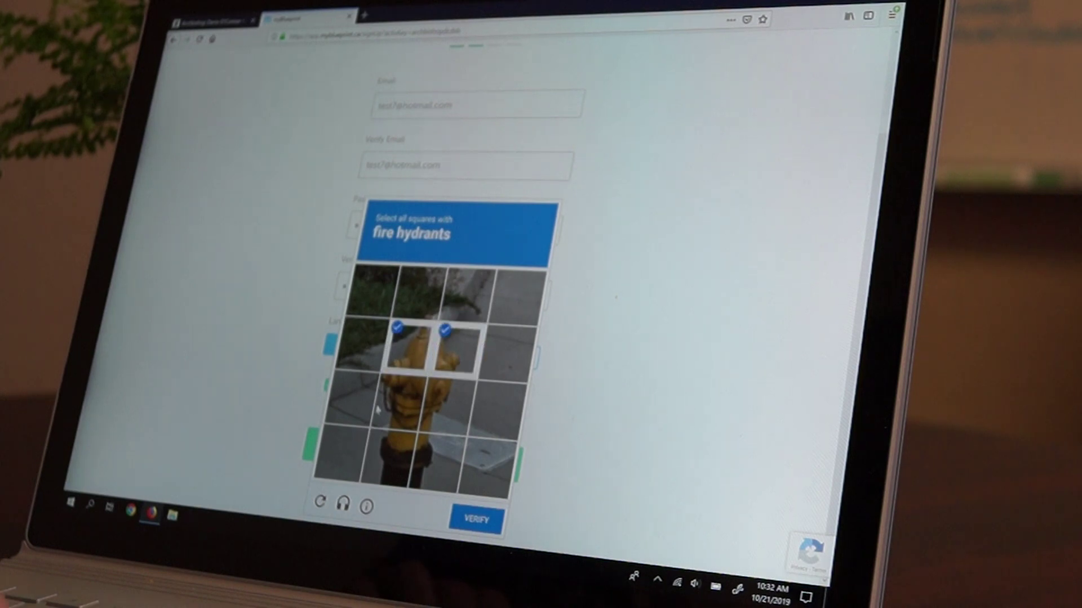
pyautogui.click(379, 410)
pyautogui.click(438, 411)
pyautogui.click(393, 457)
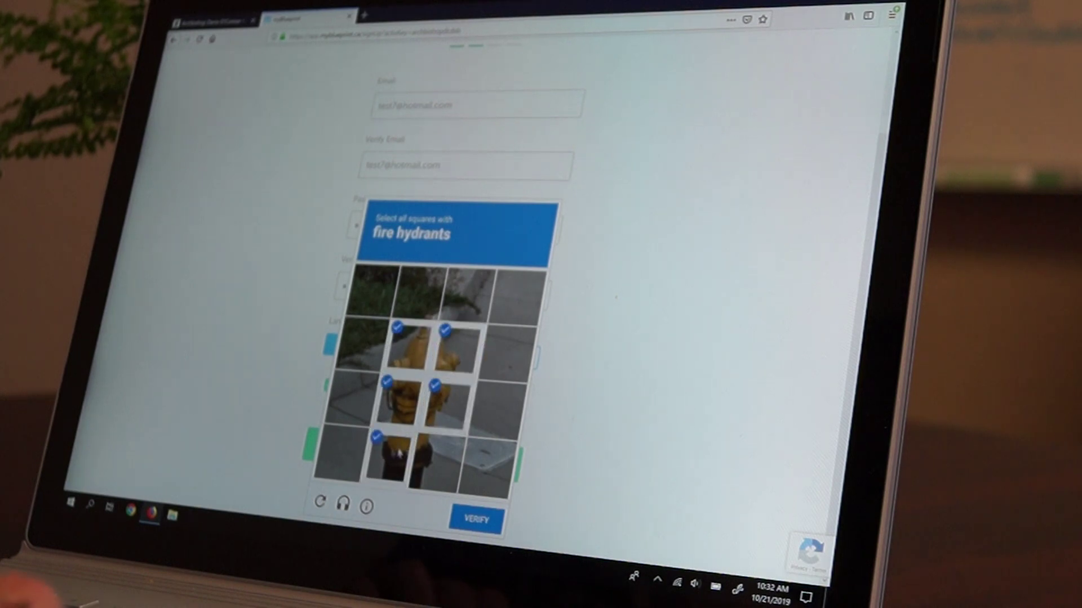
pyautogui.click(434, 461)
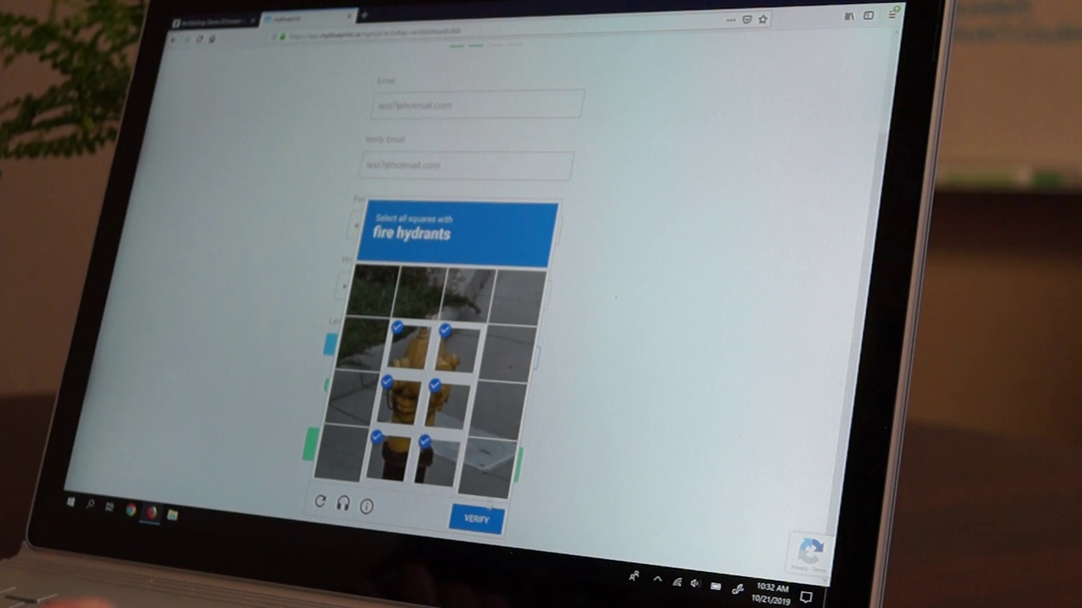
pyautogui.click(477, 520)
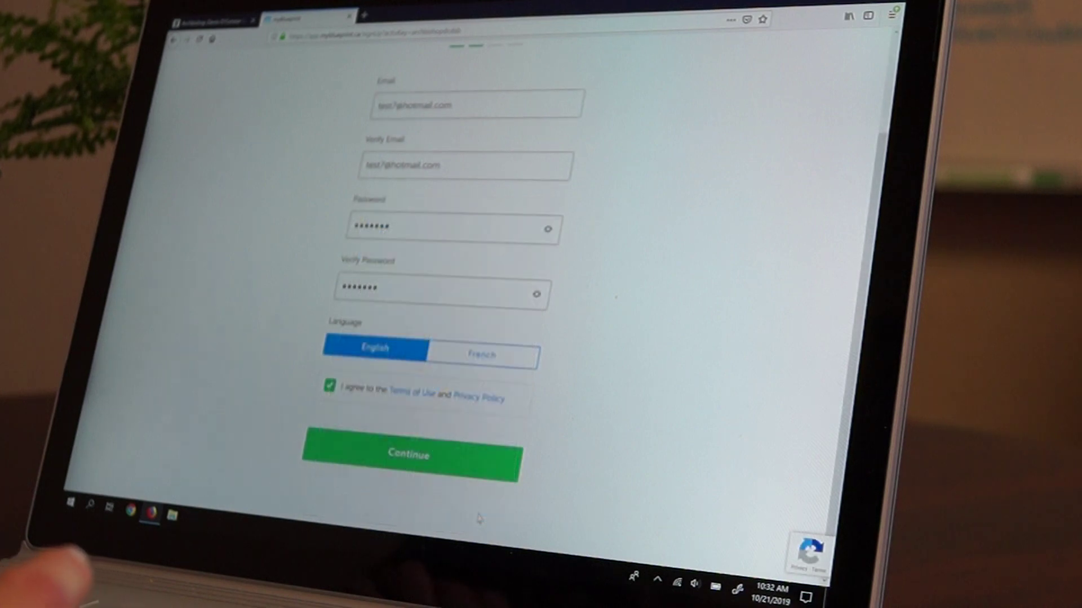